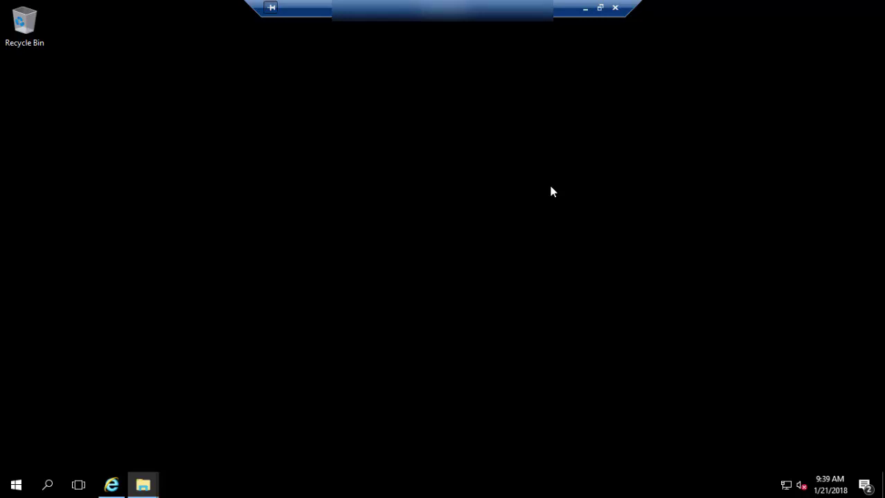
Open a Command Prompt window from the Run box with cmd.
{"action": "left_click", "coordinate": [448, 192]}
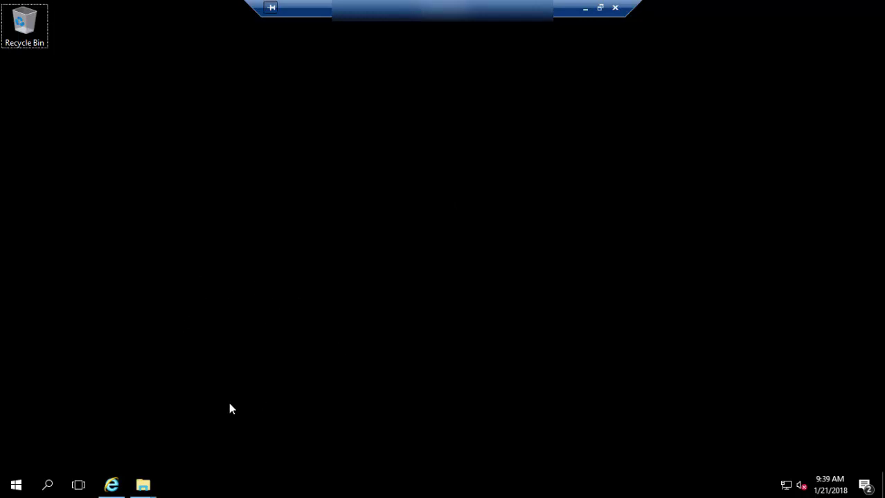
{"action": "key", "text": "super+r"}
{"action": "type", "text": "cmd"}
{"action": "key", "text": "Return"}
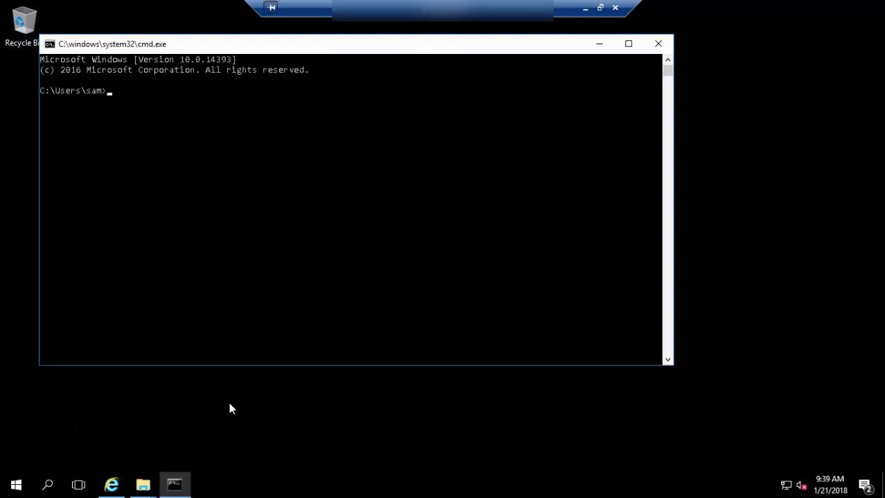
Run systeminfo, confirm the OS is Windows Server 2016 Datacenter, then minimize the console.
{"action": "type", "text": "systeminfo"}
{"action": "key", "text": "Return"}
{"action": "key", "text": "super+Up"}
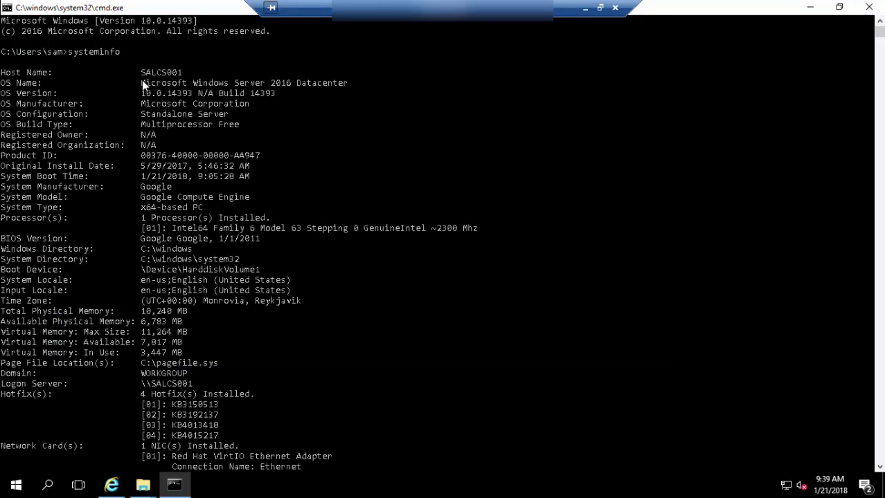
{"action": "left_click_drag", "start_coordinate": [142, 81], "coordinate": [338, 84]}
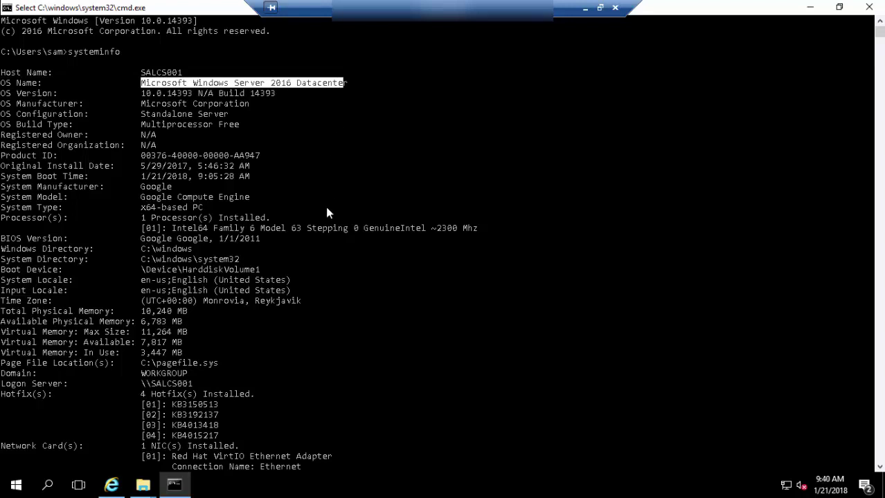
{"action": "left_click", "coordinate": [333, 386]}
{"action": "key", "text": "super+d"}
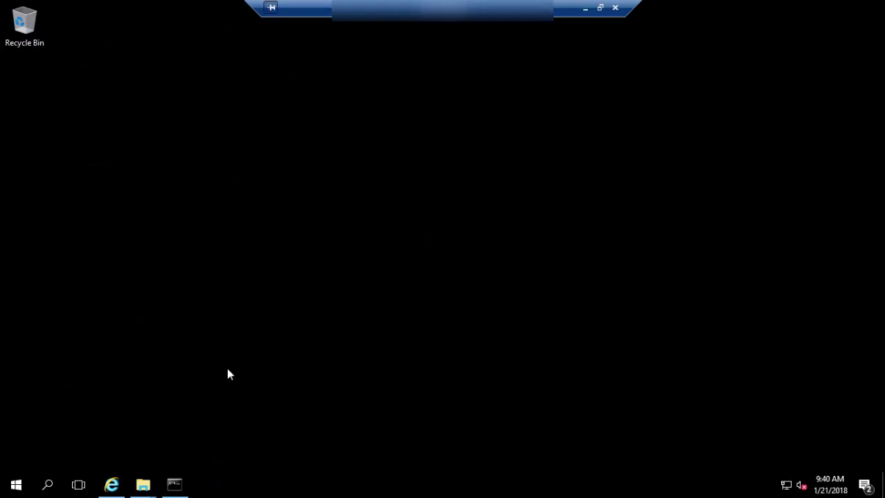
Bring the Commvault installer folder forward and launch Setup.
{"action": "mouse_move", "coordinate": [143, 484]}
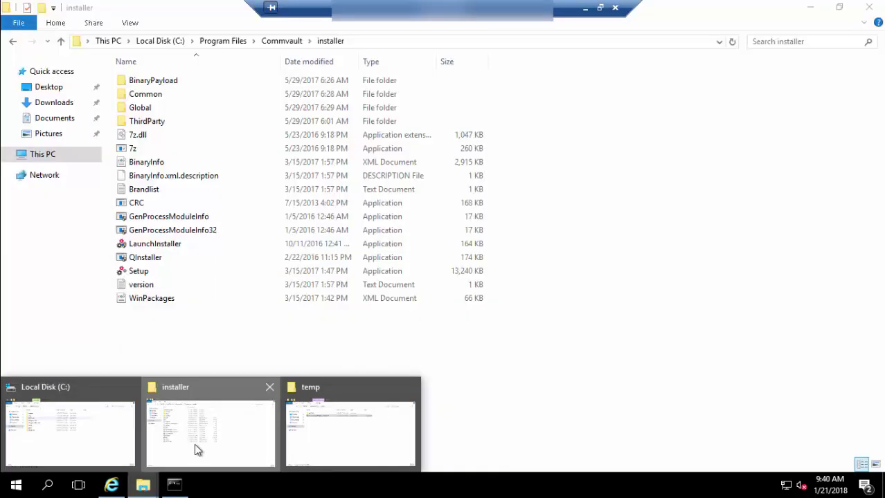
{"action": "left_click", "coordinate": [195, 449]}
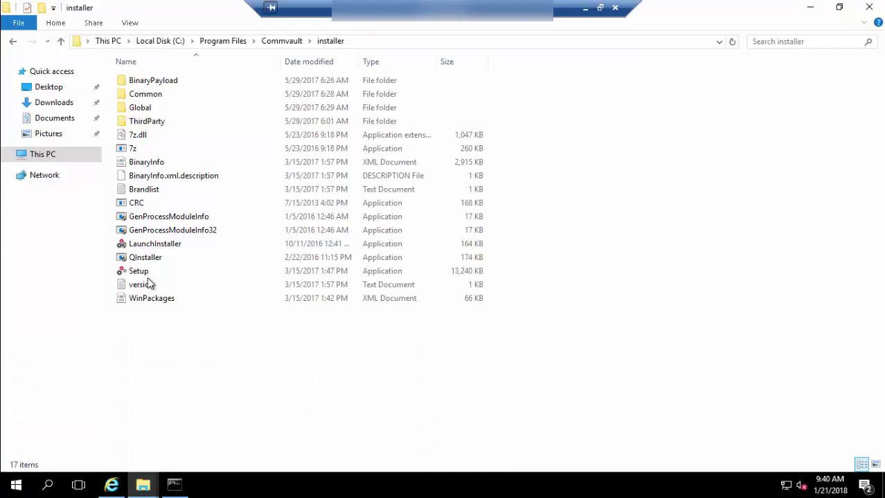
{"action": "left_click", "coordinate": [136, 274]}
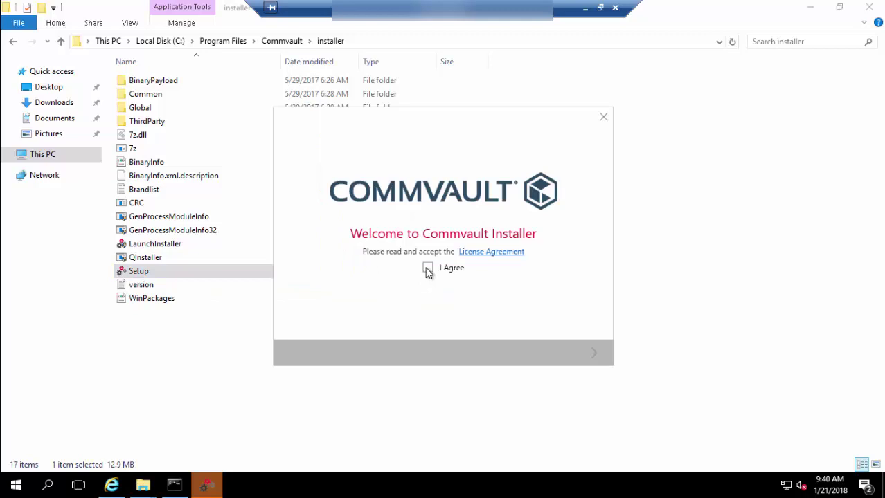
Agree to the license and continue with 'Install packages on this computer' selected.
{"action": "left_click", "coordinate": [428, 270]}
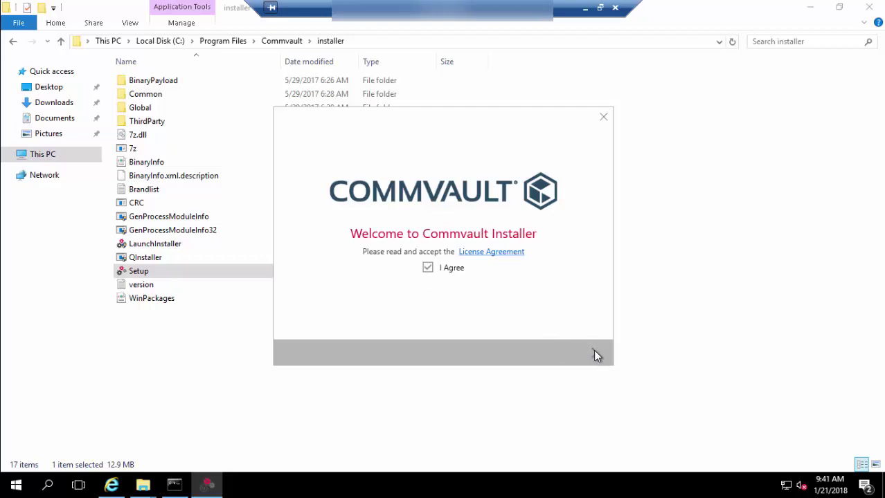
{"action": "left_click", "coordinate": [594, 352]}
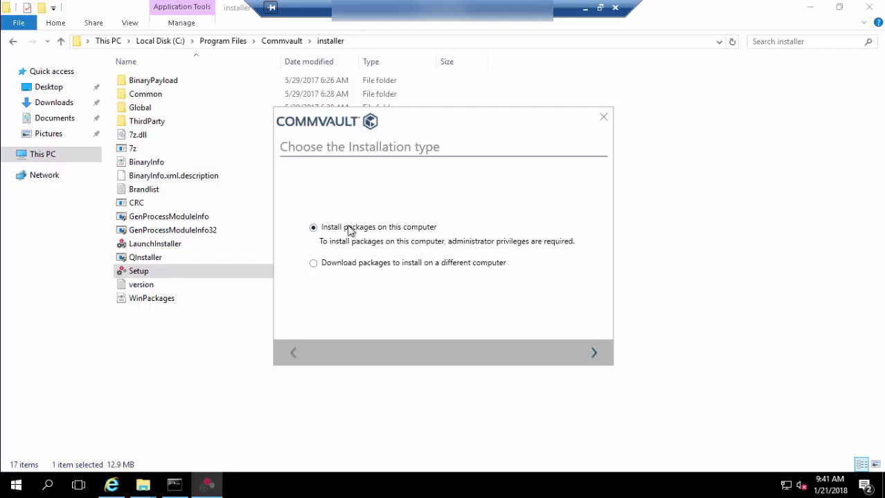
{"action": "left_click", "coordinate": [593, 355]}
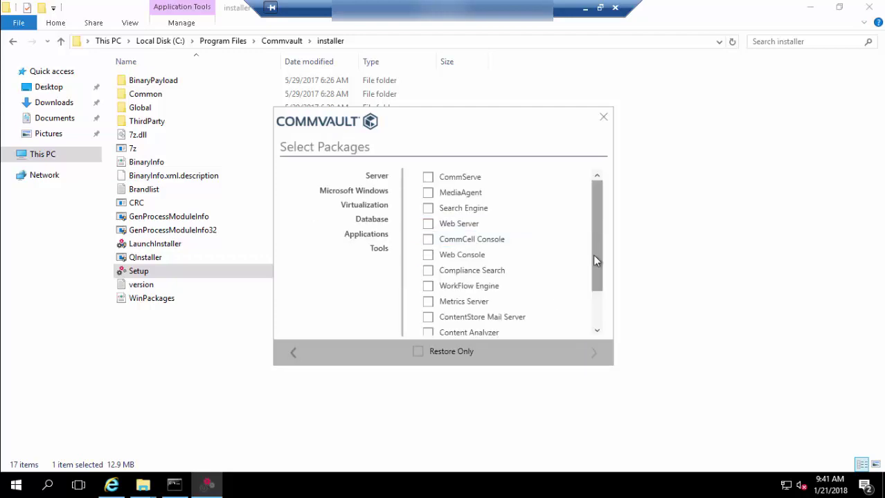
Check CommServe and CommCell Console, which adds Web Server, Web Console and WorkFlow Engine.
{"action": "scroll", "coordinate": [595, 263], "scroll_direction": "down", "scroll_amount": 1}
{"action": "scroll", "coordinate": [600, 200], "scroll_direction": "up", "scroll_amount": 1}
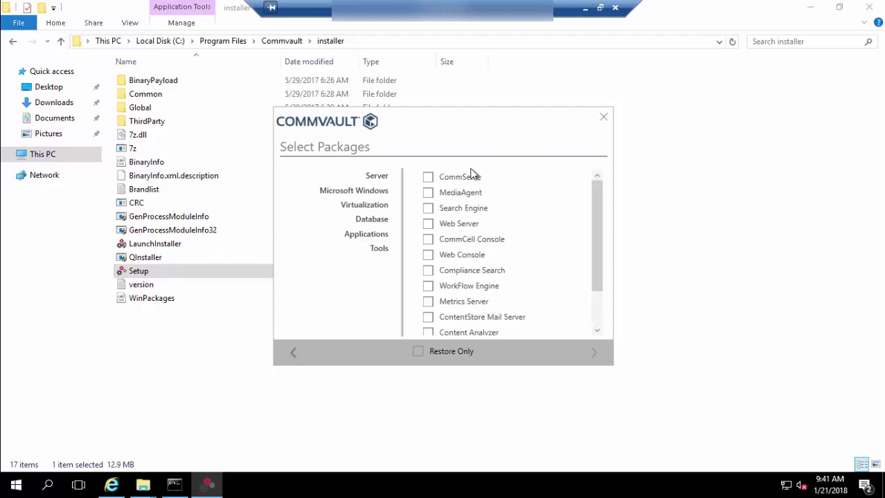
{"action": "left_click", "coordinate": [428, 179]}
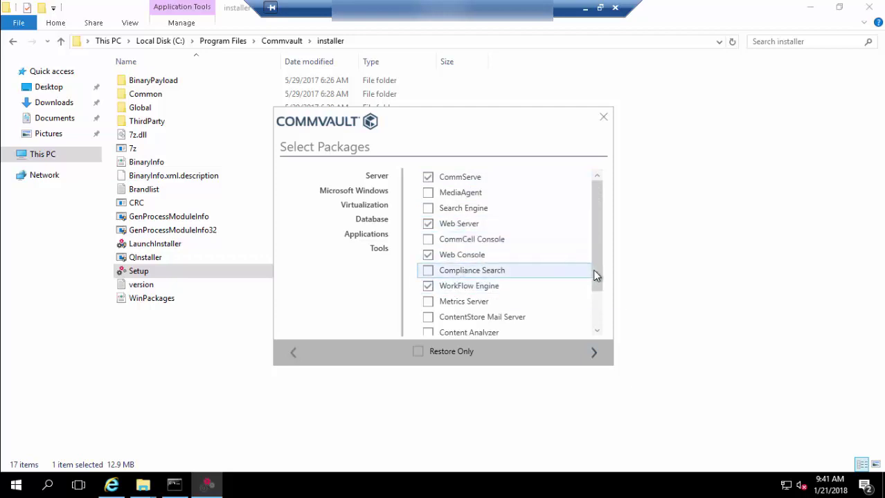
{"action": "left_click", "coordinate": [597, 327]}
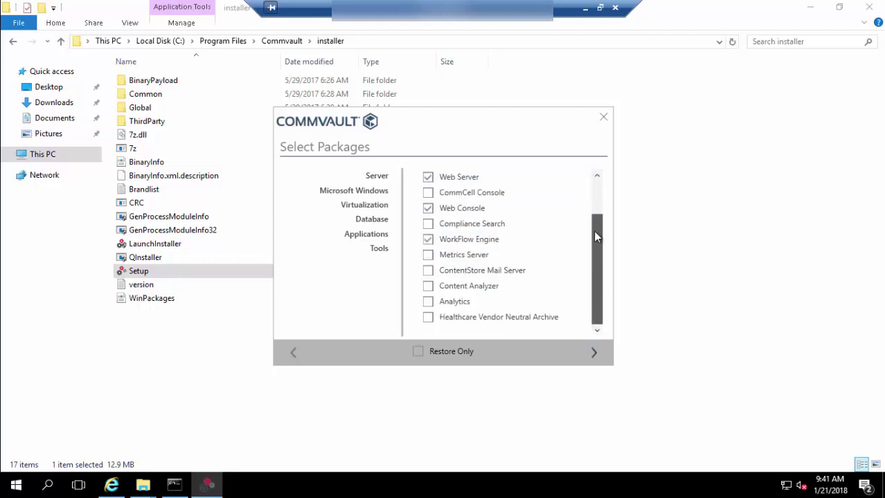
{"action": "scroll", "coordinate": [595, 225], "scroll_direction": "up", "scroll_amount": 1}
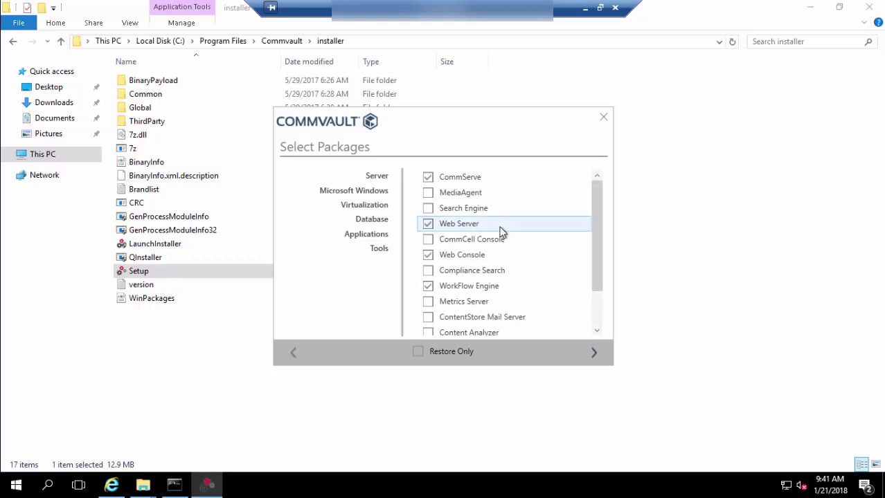
{"action": "left_click", "coordinate": [428, 240]}
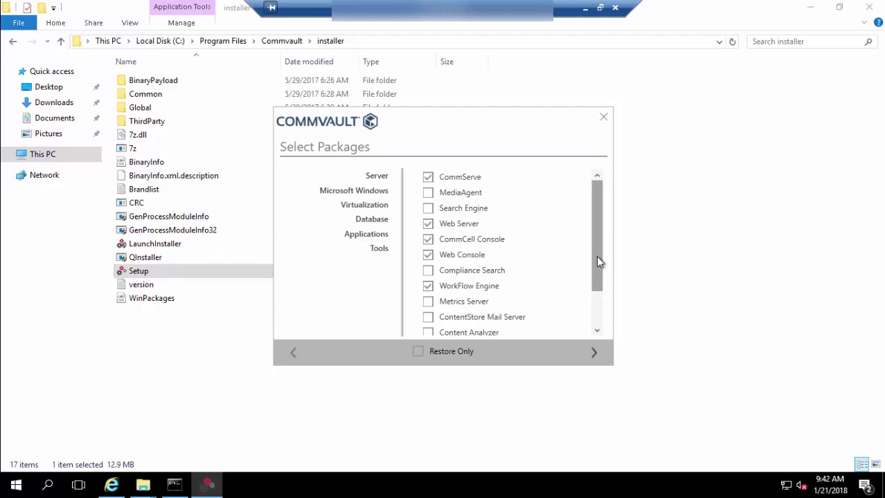
Accept C:\Program Files\Commvault\ContentStore as both the installation and database path.
{"action": "left_click", "coordinate": [594, 355]}
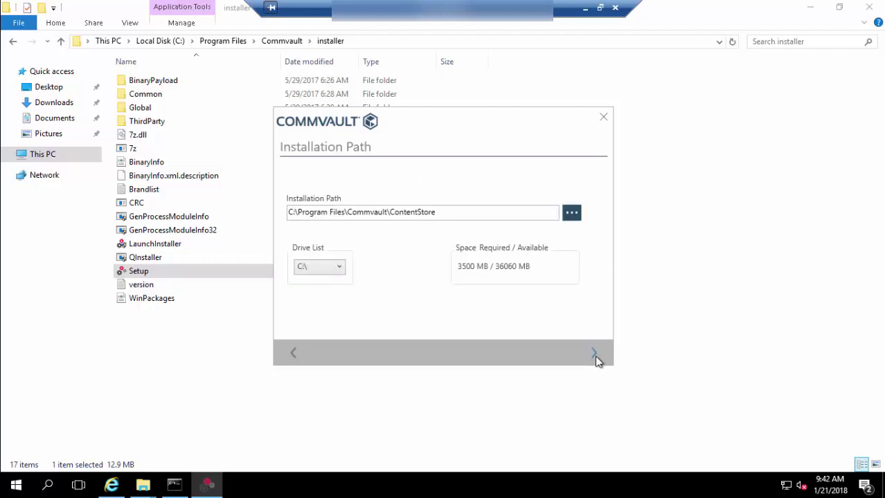
{"action": "left_click", "coordinate": [471, 211]}
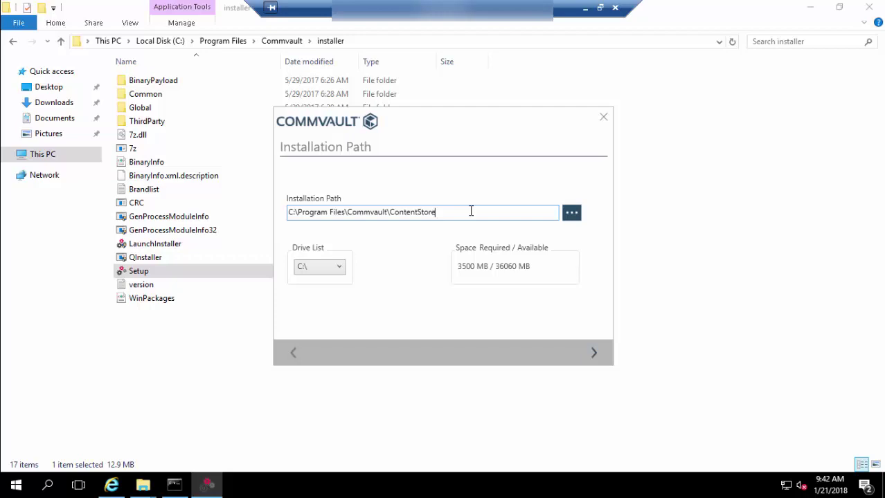
{"action": "left_click", "coordinate": [592, 354]}
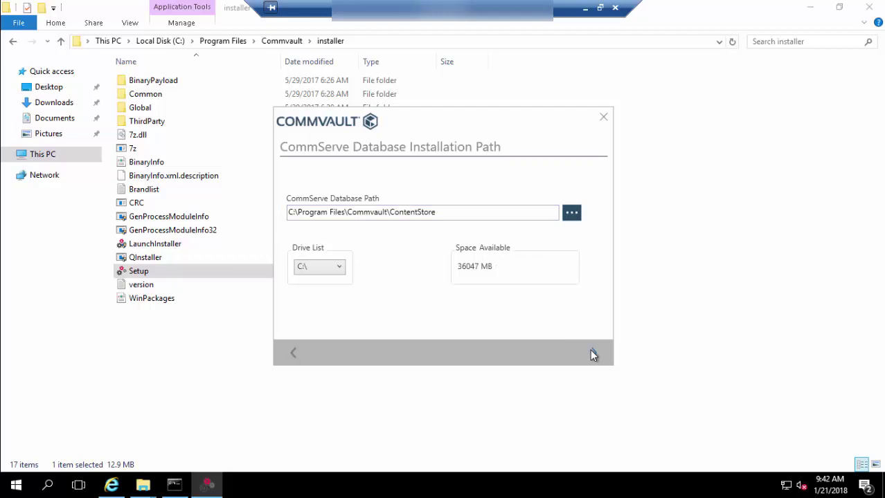
{"action": "left_click", "coordinate": [594, 353]}
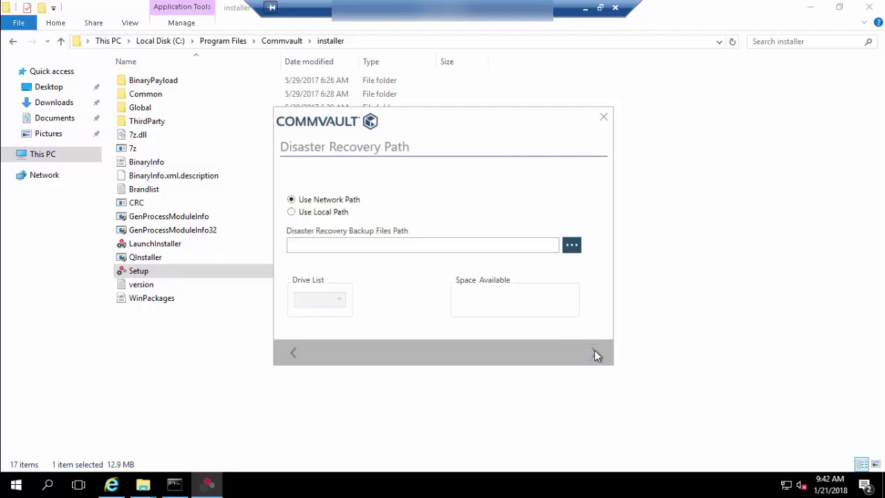
Store disaster recovery backups on the local path C:\temp and continue to the summary.
{"action": "left_click", "coordinate": [294, 354]}
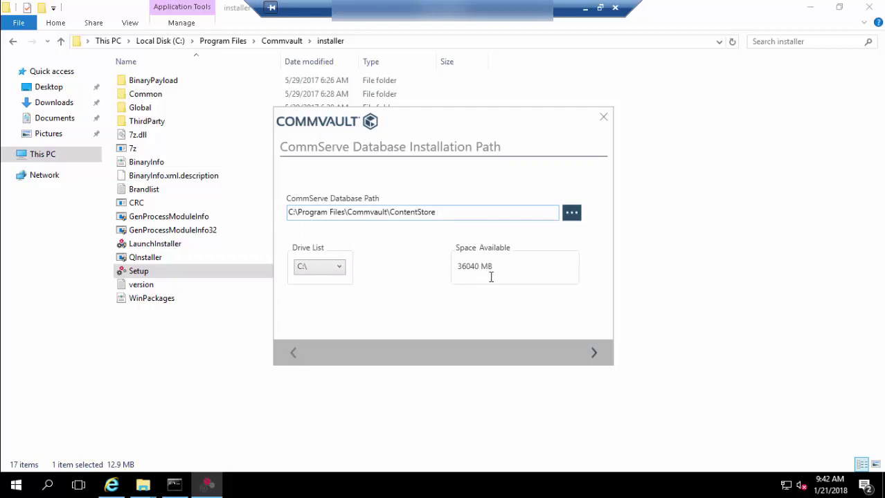
{"action": "left_click", "coordinate": [594, 350]}
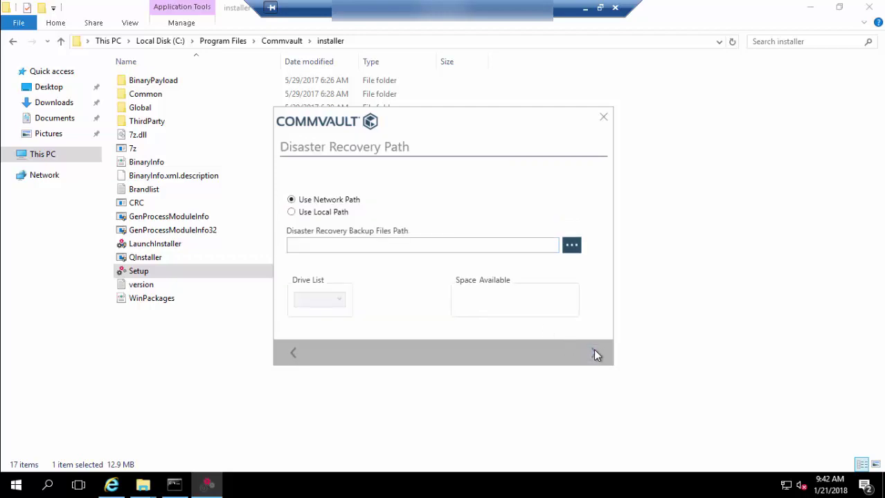
{"action": "left_click", "coordinate": [330, 215]}
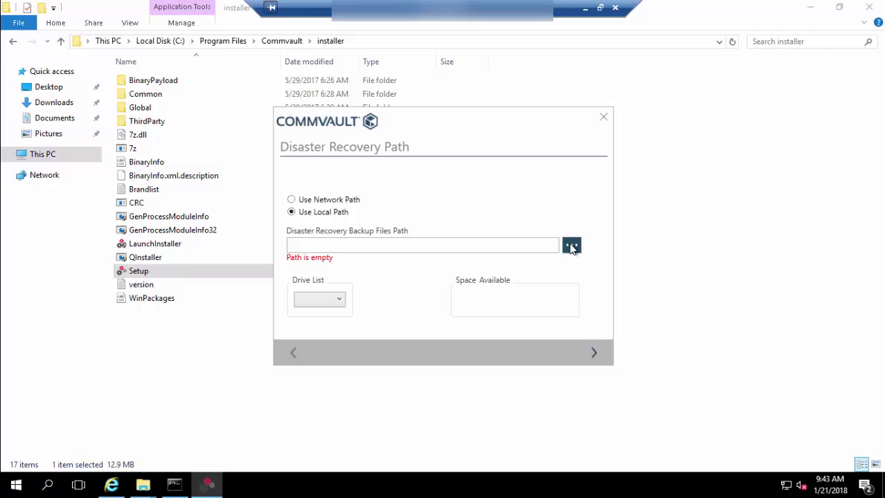
{"action": "left_click", "coordinate": [571, 246]}
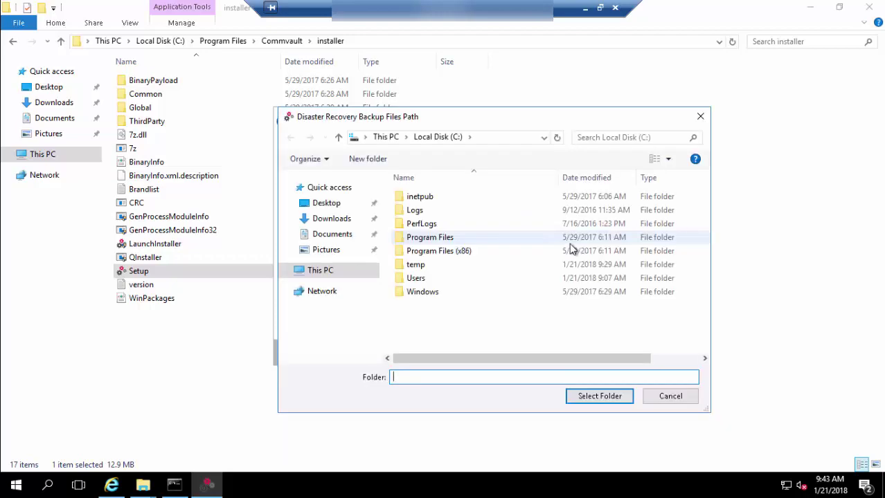
{"action": "left_click", "coordinate": [419, 269]}
{"action": "left_click", "coordinate": [603, 400]}
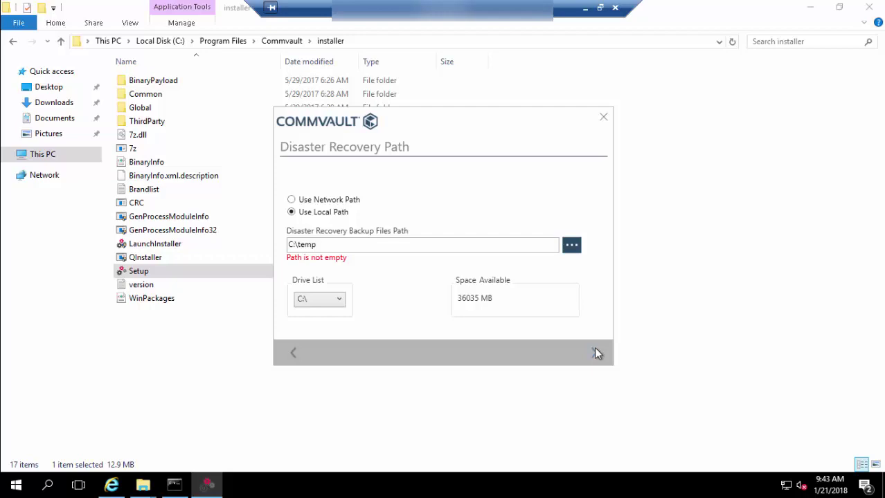
{"action": "left_click", "coordinate": [594, 349]}
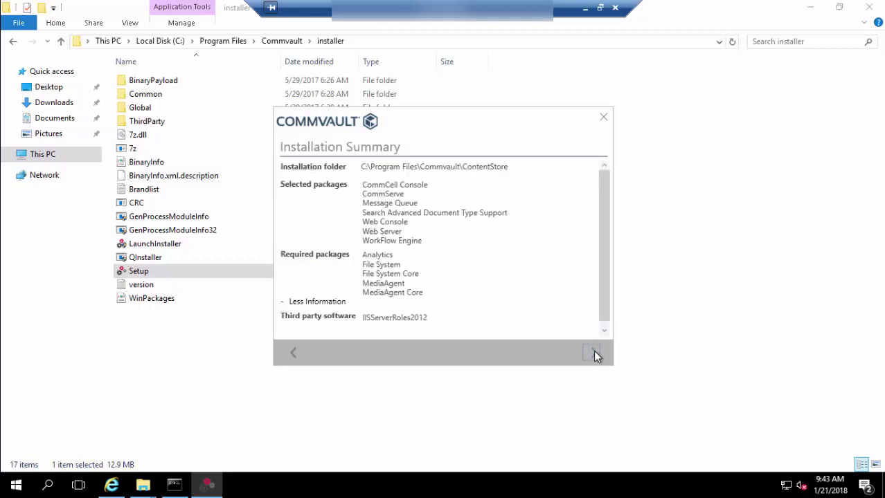
Start installing the selected and required packages from the Installation Summary.
{"action": "left_click", "coordinate": [594, 352]}
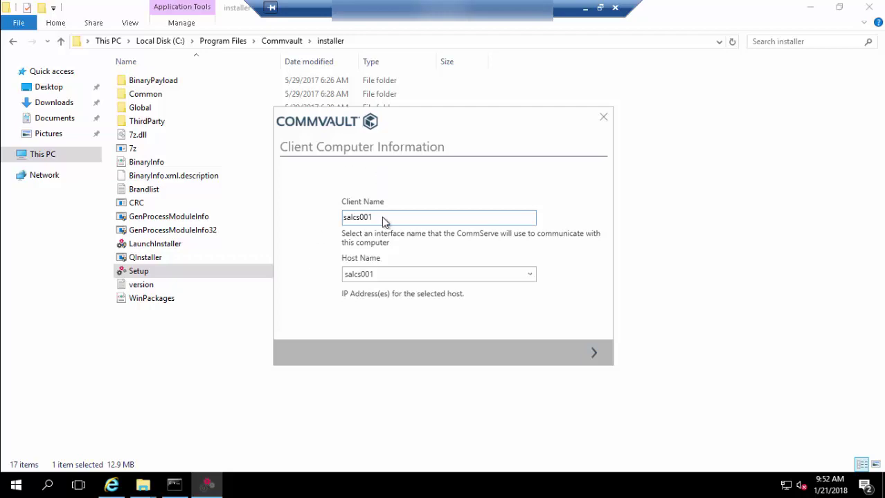
Keep salcs001 as client and host name and proceed with Create New Database.
{"action": "left_click", "coordinate": [408, 273]}
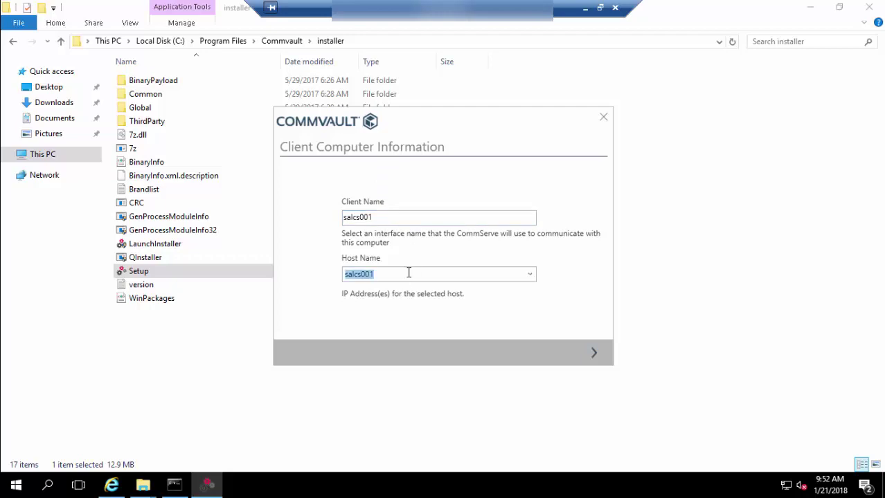
{"action": "left_click", "coordinate": [409, 273]}
{"action": "left_click", "coordinate": [593, 352]}
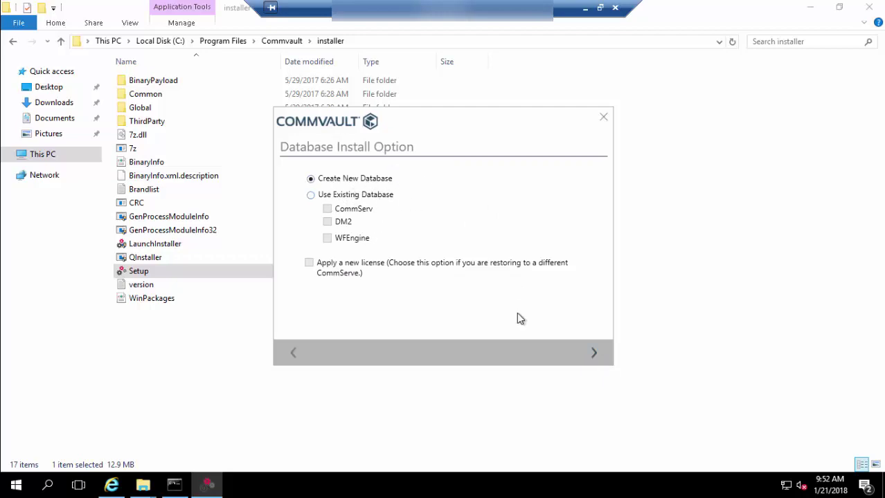
Continue with a new database and enter the new Commvault ID password twice.
{"action": "left_click", "coordinate": [593, 353]}
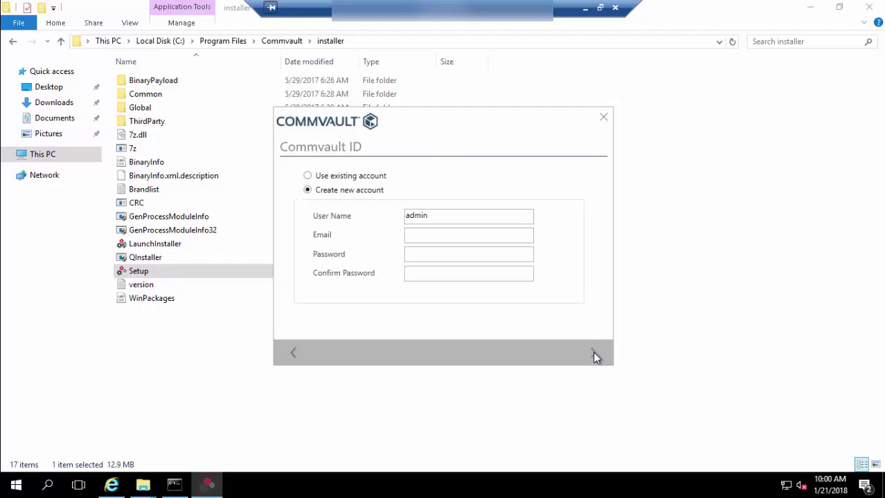
{"action": "left_click", "coordinate": [466, 237]}
{"action": "key", "text": "Tab"}
{"action": "type", "text": "**********"}
{"action": "key", "text": "Tab"}
{"action": "type", "text": "**********"}
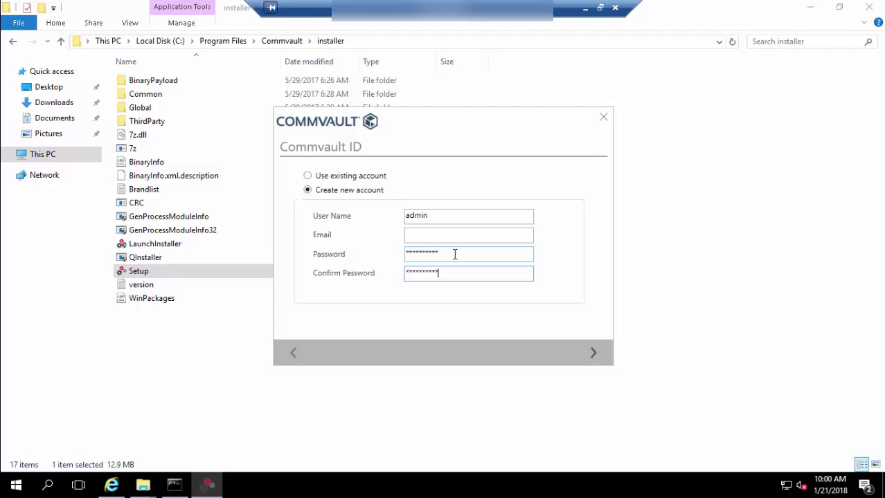
Fill in the account e-mail address and register the new account.
{"action": "left_click", "coordinate": [593, 353]}
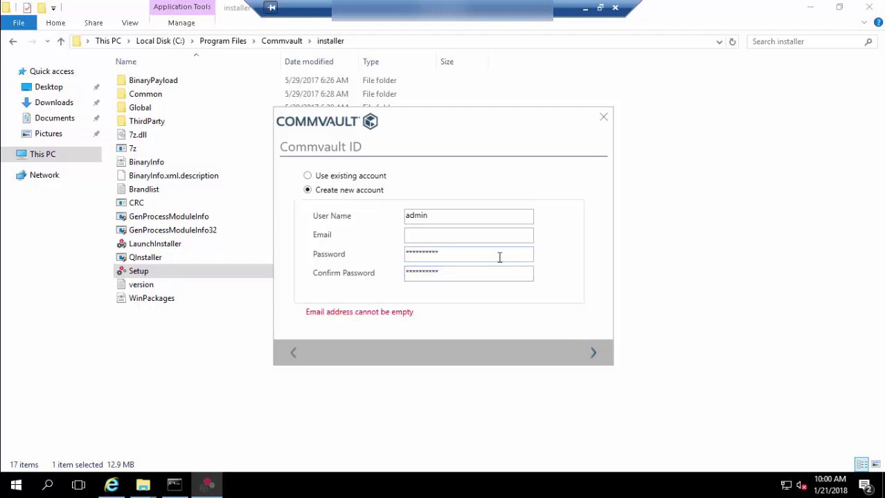
{"action": "left_click", "coordinate": [475, 233]}
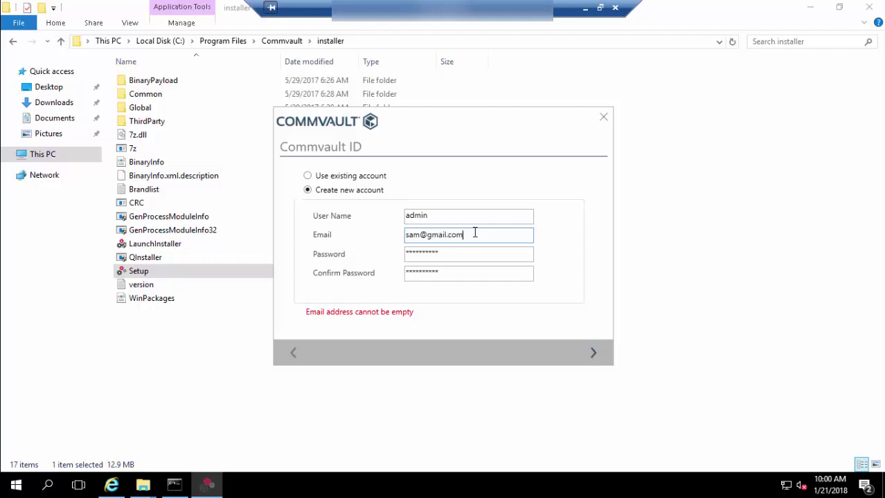
{"action": "left_click", "coordinate": [593, 353]}
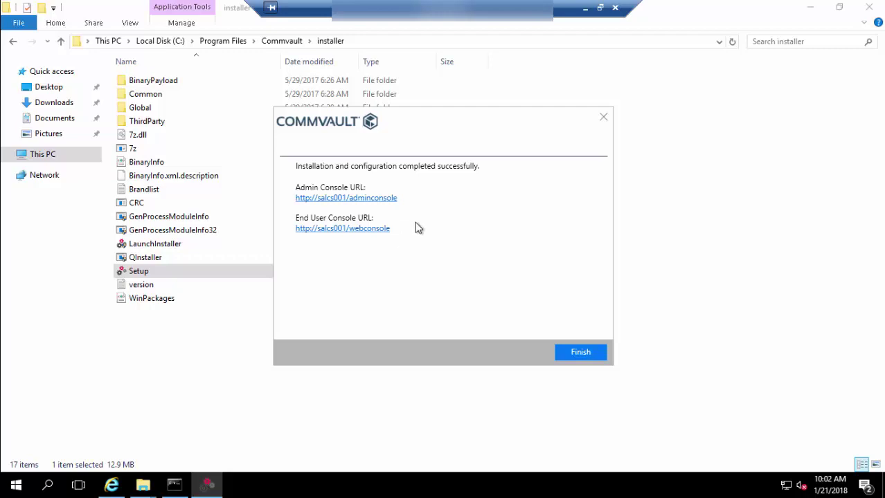
Open the End User Console link, finish the installer and close the file window.
{"action": "left_click", "coordinate": [357, 229]}
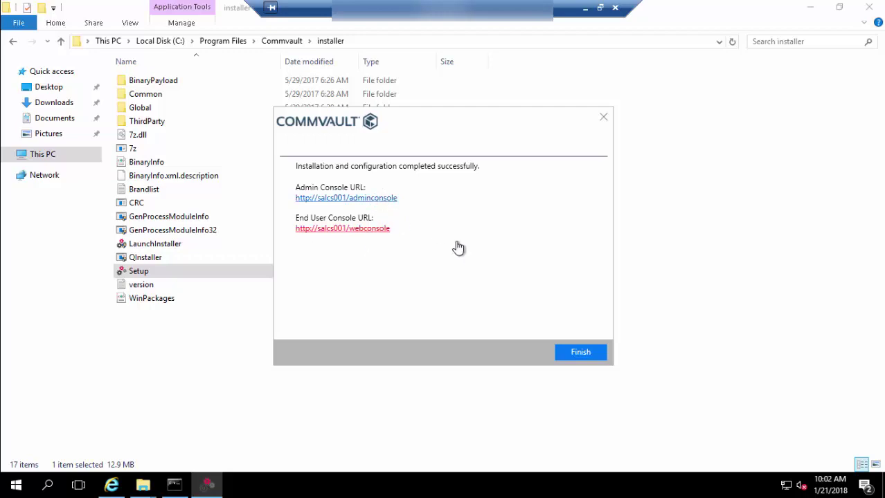
{"action": "left_click", "coordinate": [580, 353]}
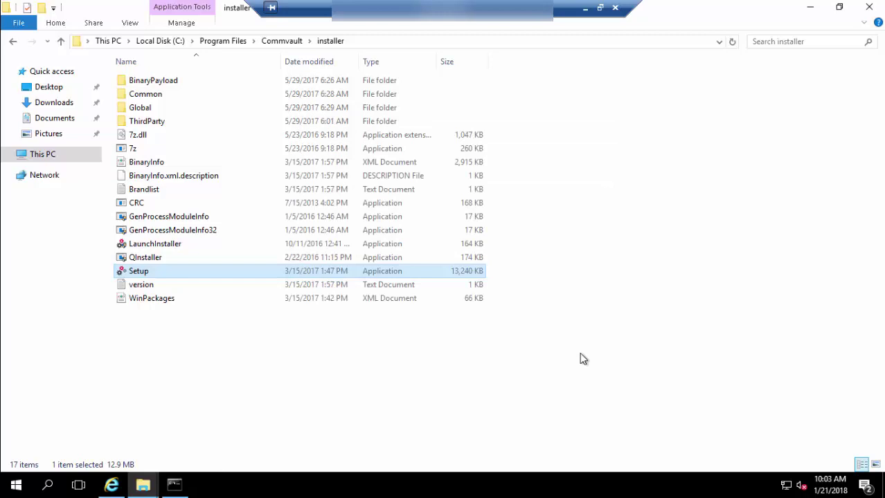
{"action": "left_click", "coordinate": [869, 8]}
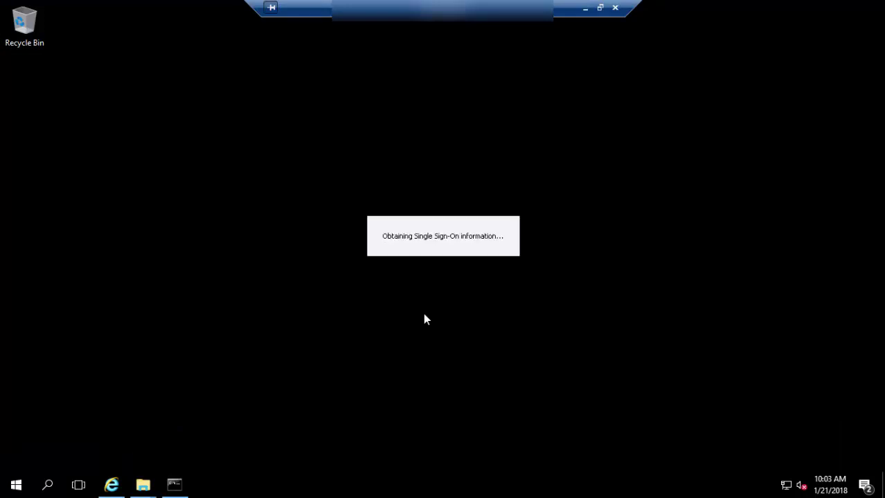
Launch the CommCell Console and sign in to salcs001 as admin with the account password.
{"action": "key", "text": "super"}
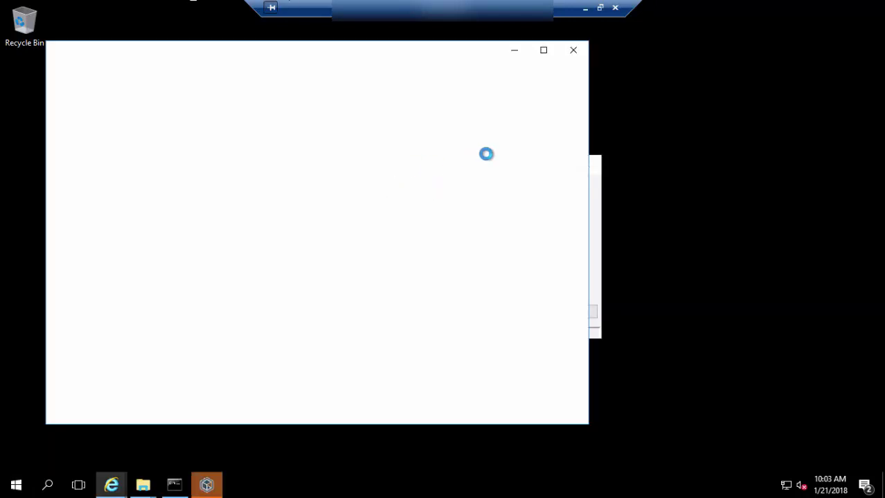
{"action": "left_click", "coordinate": [573, 51]}
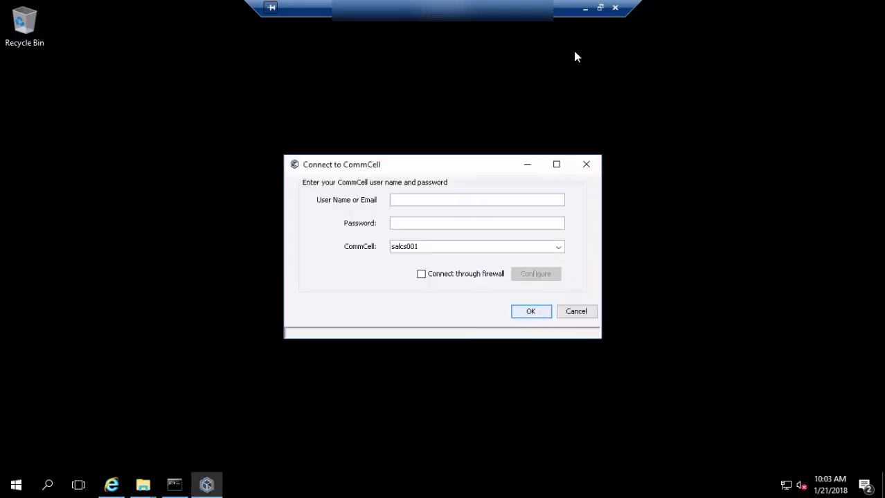
{"action": "type", "text": "admin"}
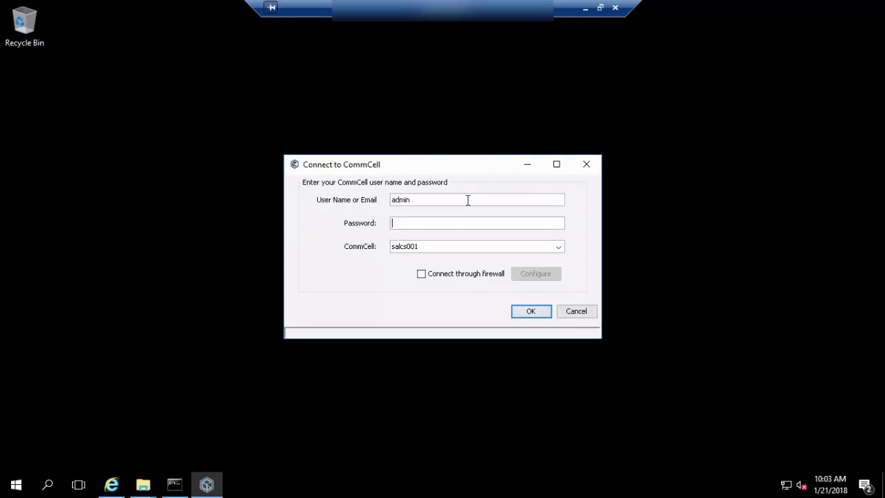
{"action": "key", "text": "Tab"}
{"action": "type", "text": "***********"}
{"action": "left_click", "coordinate": [532, 312]}
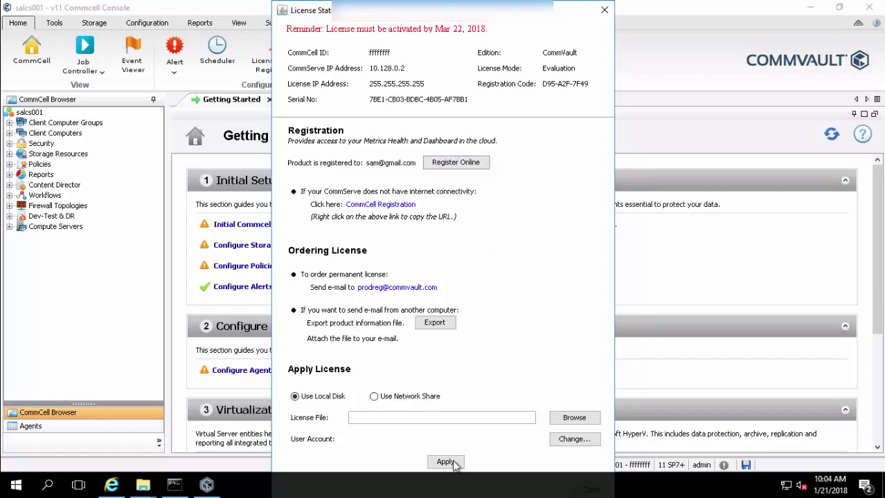
Try the License File browse option, then close the Evaluation-mode License Status window.
{"action": "left_click", "coordinate": [380, 416]}
{"action": "left_click", "coordinate": [562, 420]}
{"action": "left_click", "coordinate": [606, 15]}
{"action": "left_click", "coordinate": [606, 14]}
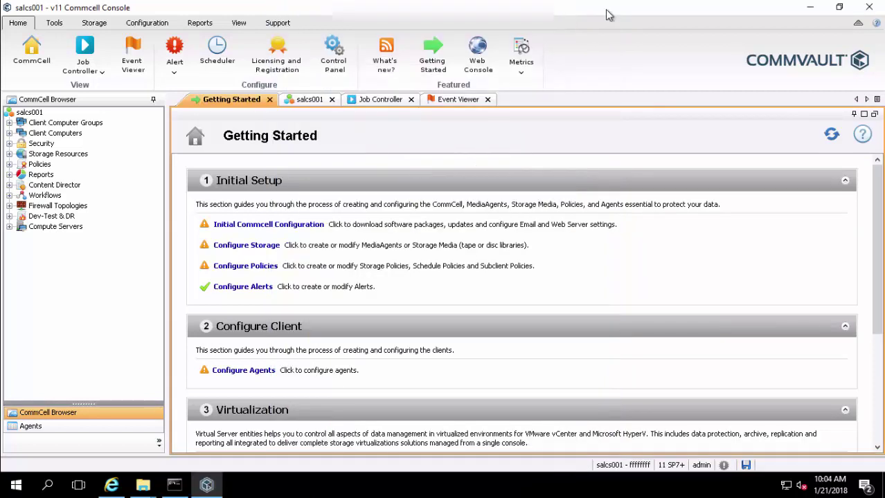